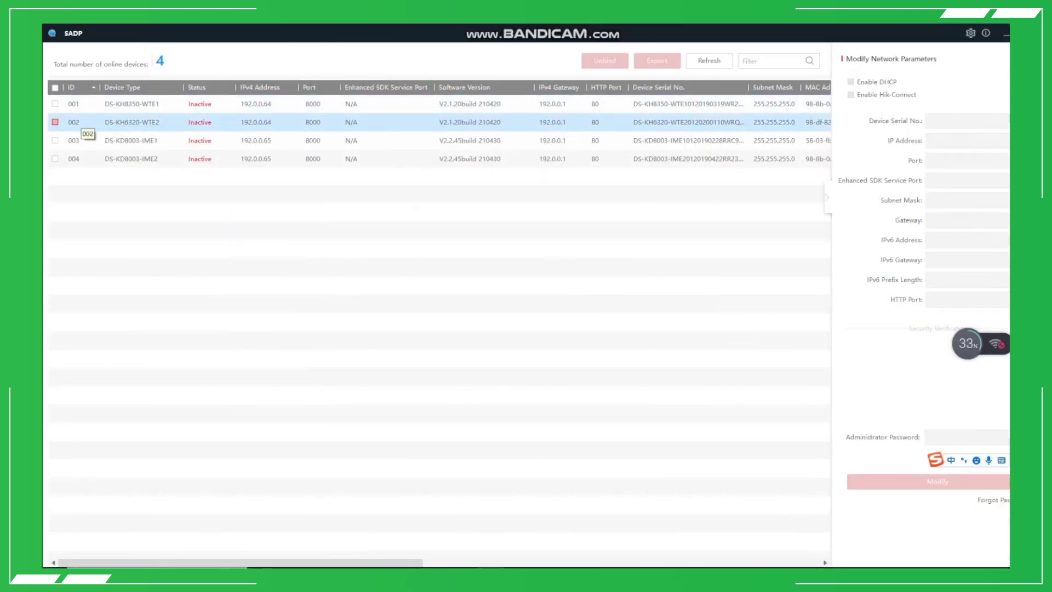
# Select the inactive DS-KH8350-WTE1 indoor station in the SADP device list.
pyautogui.click(74, 104)
# Activate the DS-KH8350-WTE1 indoor station with a new password, entered and confirmed.
pyautogui.click(55, 104)
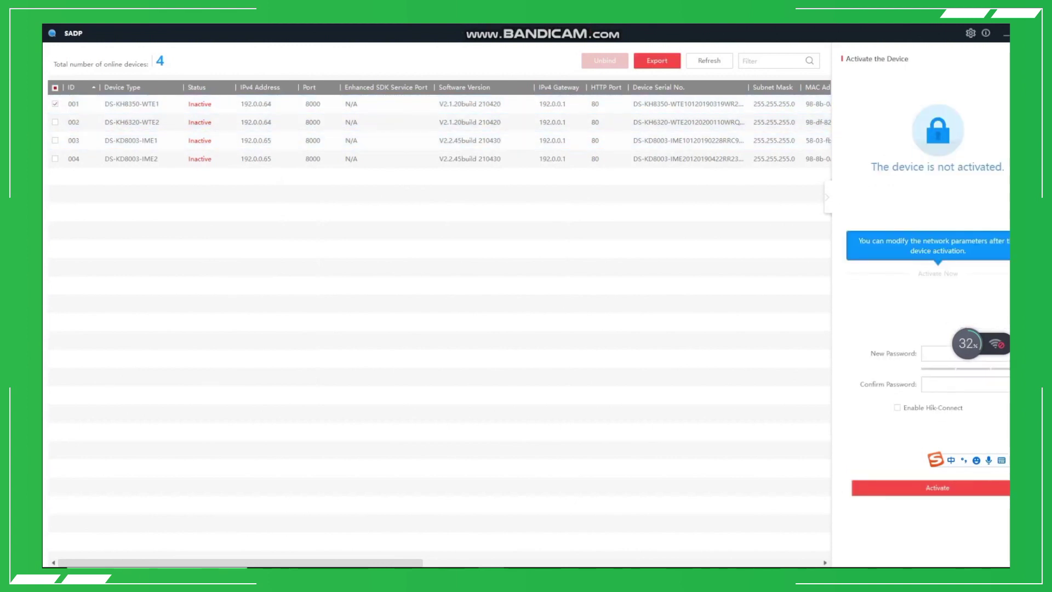
pyautogui.click(965, 353)
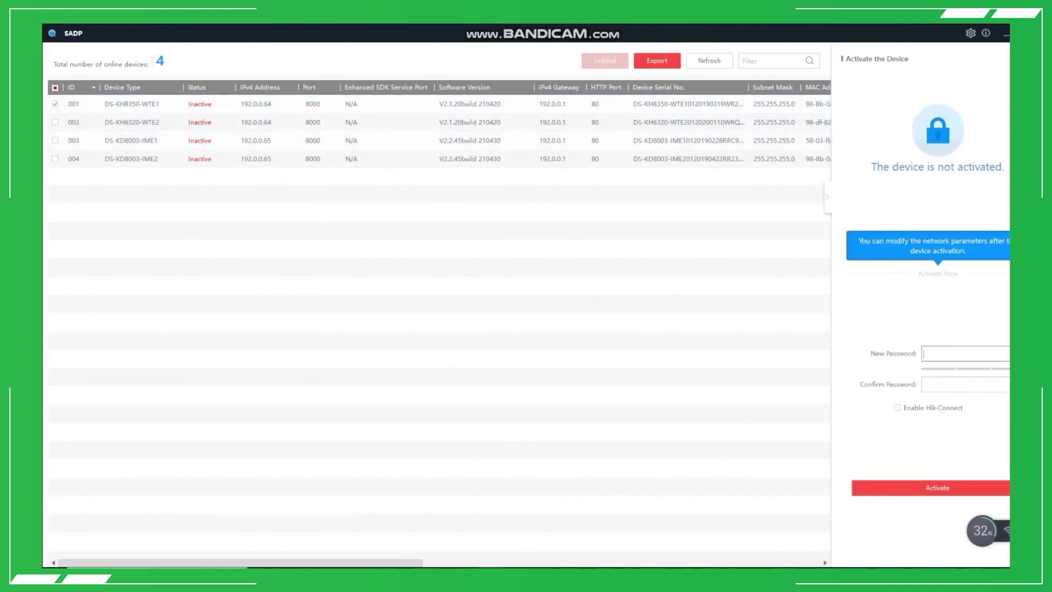
pyautogui.write('Admin1234')
pyautogui.press('Tab')
pyautogui.write('Admin1234')
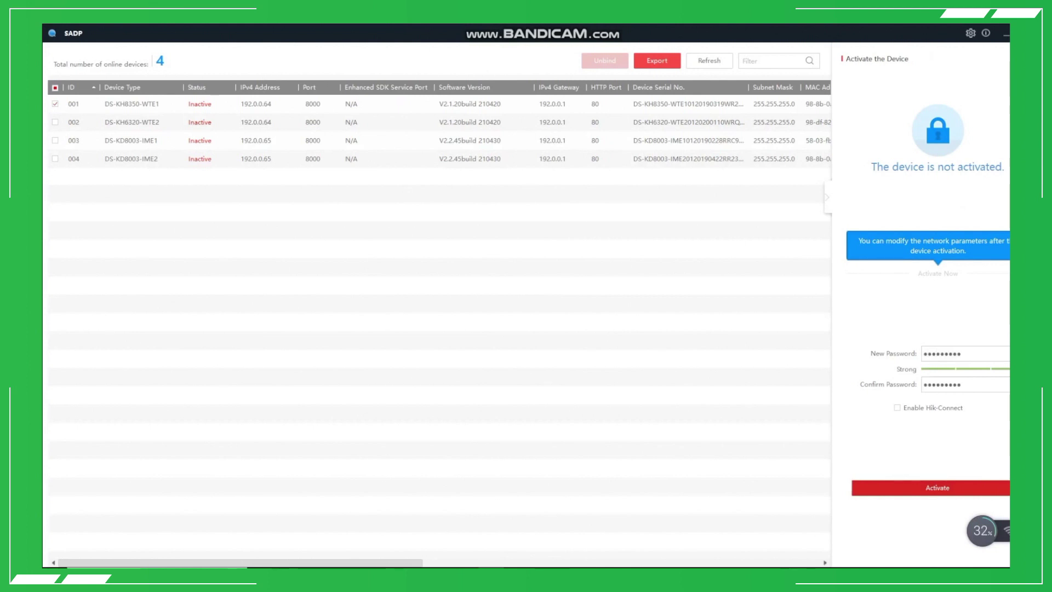
pyautogui.click(937, 488)
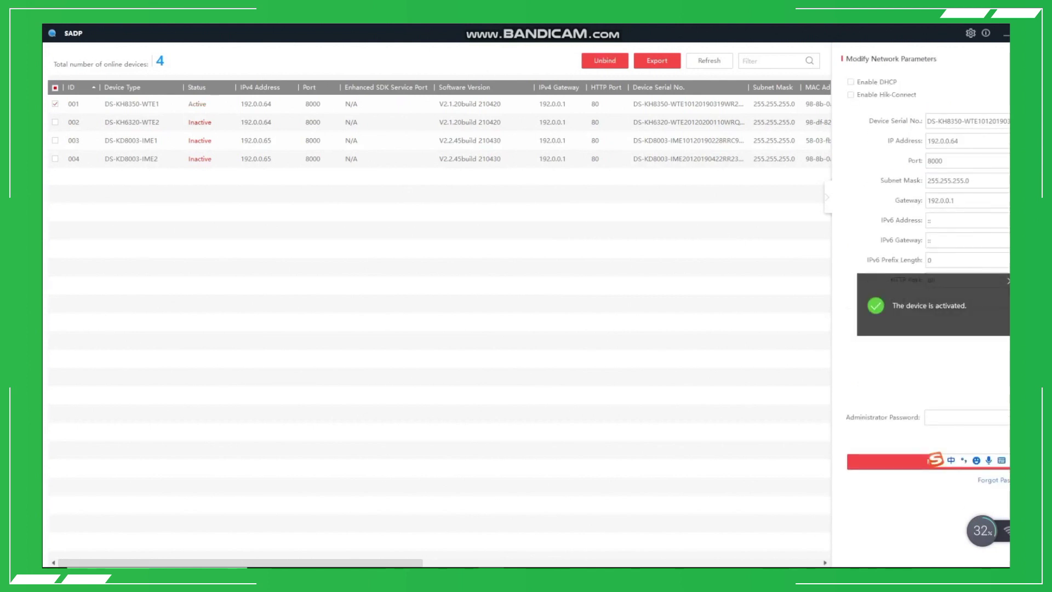
# Apply IP 192.168.1.213 and gateway 192.168.1.1 with the admin password, then select DS-KD8003-IME1.
pyautogui.click(958, 141)
pyautogui.press('BackSpace')
pyautogui.press('BackSpace')
pyautogui.press('BackSpace')
pyautogui.press('BackSpace')
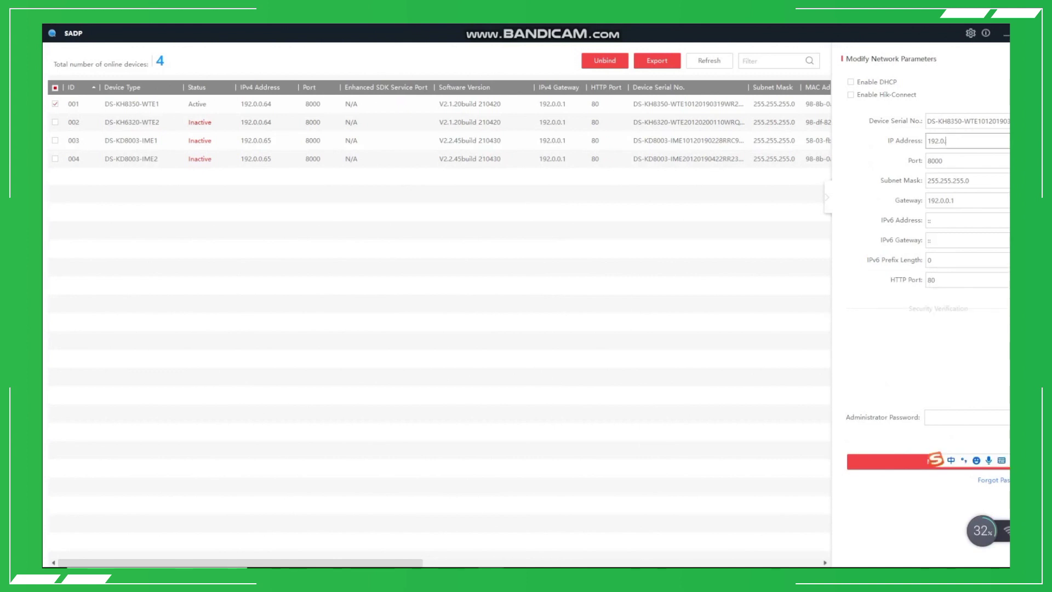
pyautogui.press('BackSpace')
pyautogui.press('BackSpace')
pyautogui.write('168.1.213')
pyautogui.click(956, 200)
pyautogui.press('BackSpace')
pyautogui.press('BackSpace')
pyautogui.press('BackSpace')
pyautogui.press('BackSpace')
pyautogui.press('BackSpace')
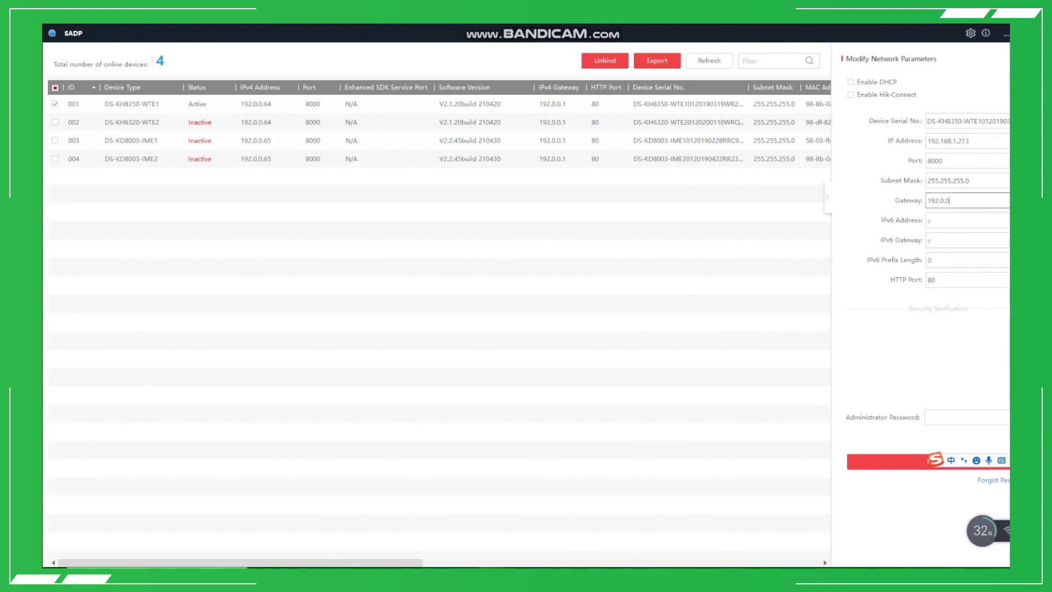
pyautogui.write('168.1.1')
pyautogui.click(964, 418)
pyautogui.write('•••••')
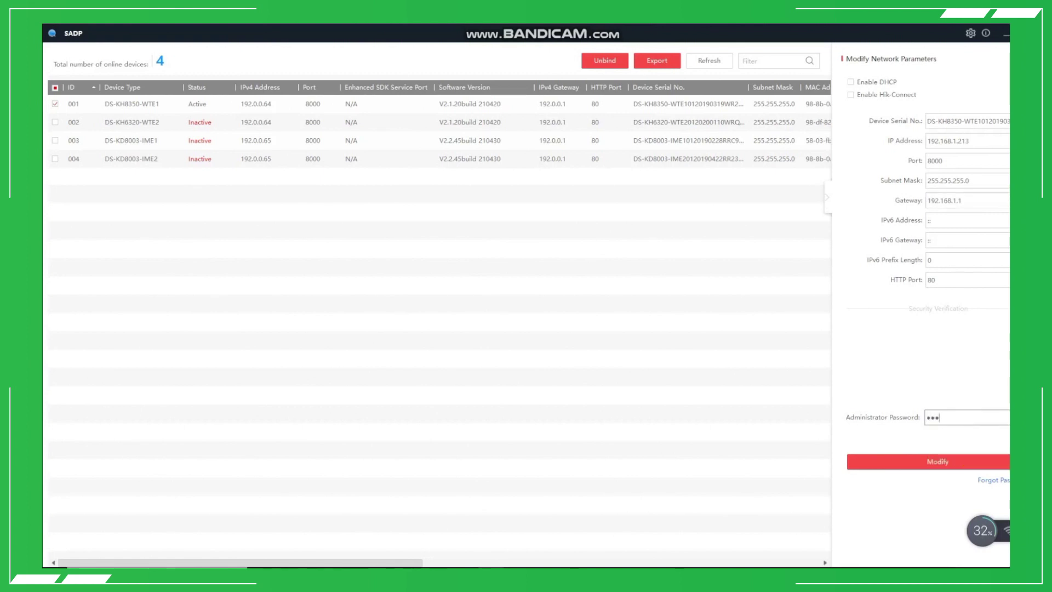
pyautogui.write('•••')
pyautogui.press('Return')
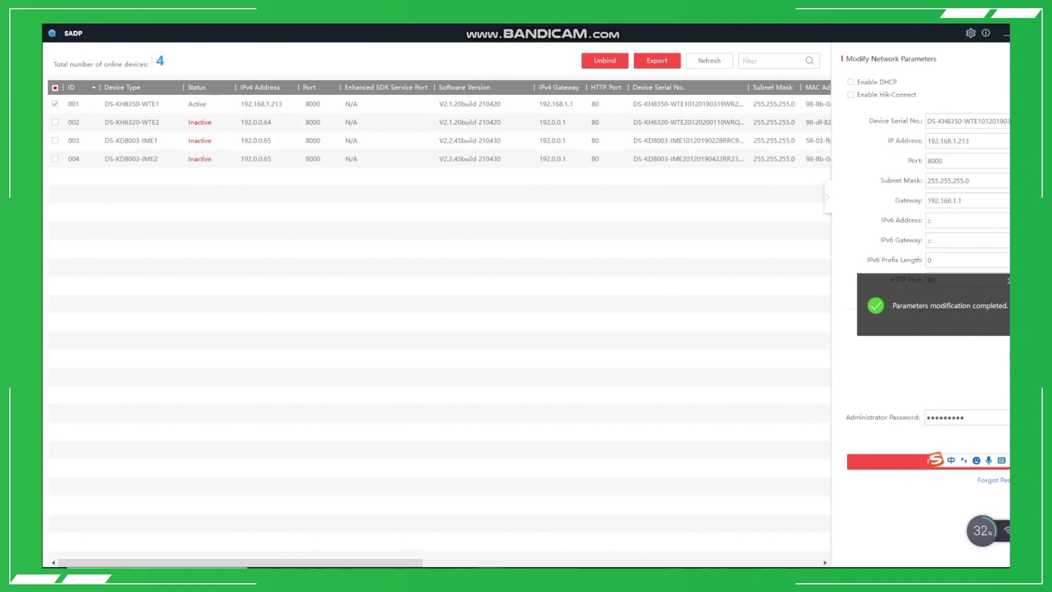
pyautogui.click(73, 159)
pyautogui.click(74, 140)
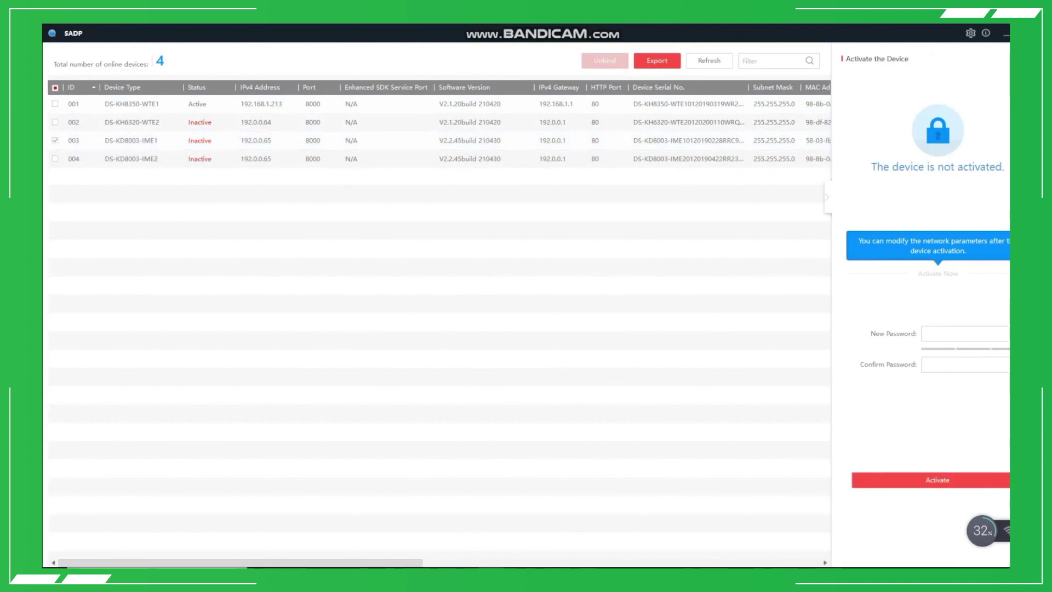
# Activate the DS-KD8003-IME1 door station with a new password, entered and confirmed.
pyautogui.click(965, 334)
pyautogui.write('*********')
pyautogui.press('Tab')
pyautogui.write('*********')
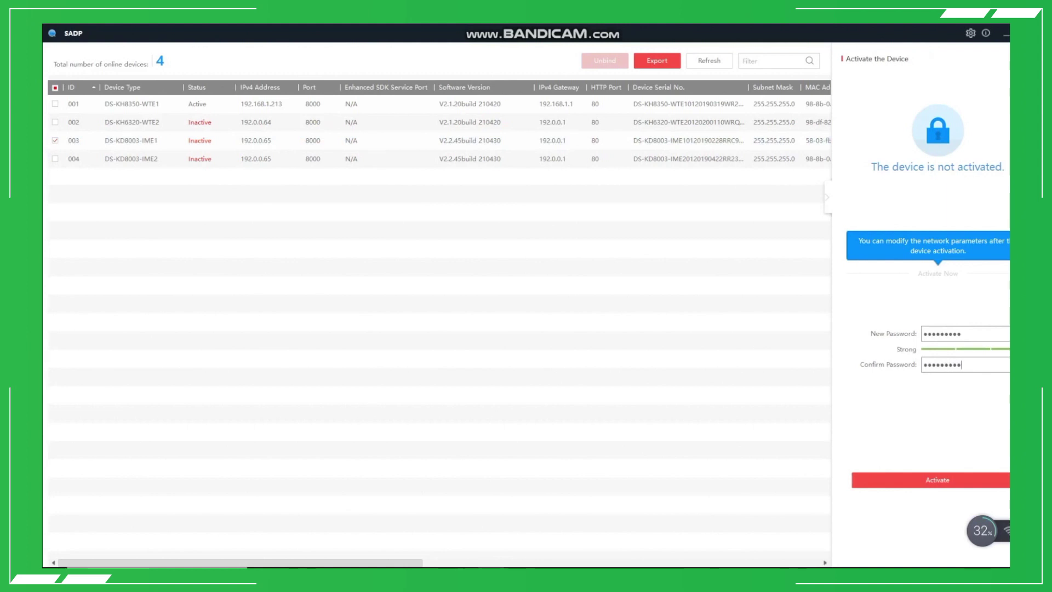
pyautogui.press('Return')
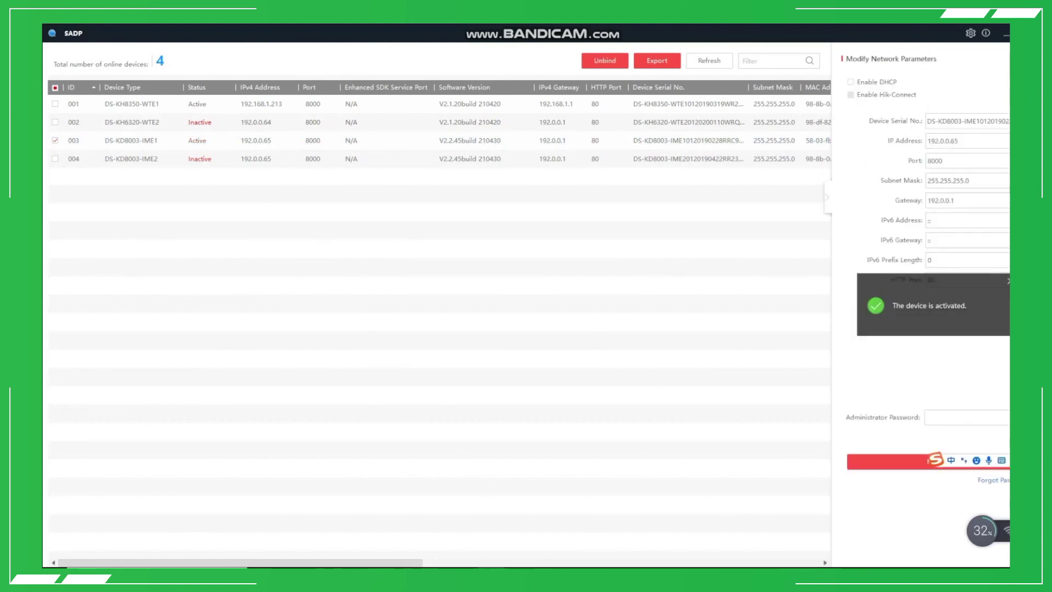
# Apply IP 192.168.1.215 and gateway 192.168.1.1 to DS-KD8003-IME1 using the admin password, then leave SADP.
pyautogui.click(958, 141)
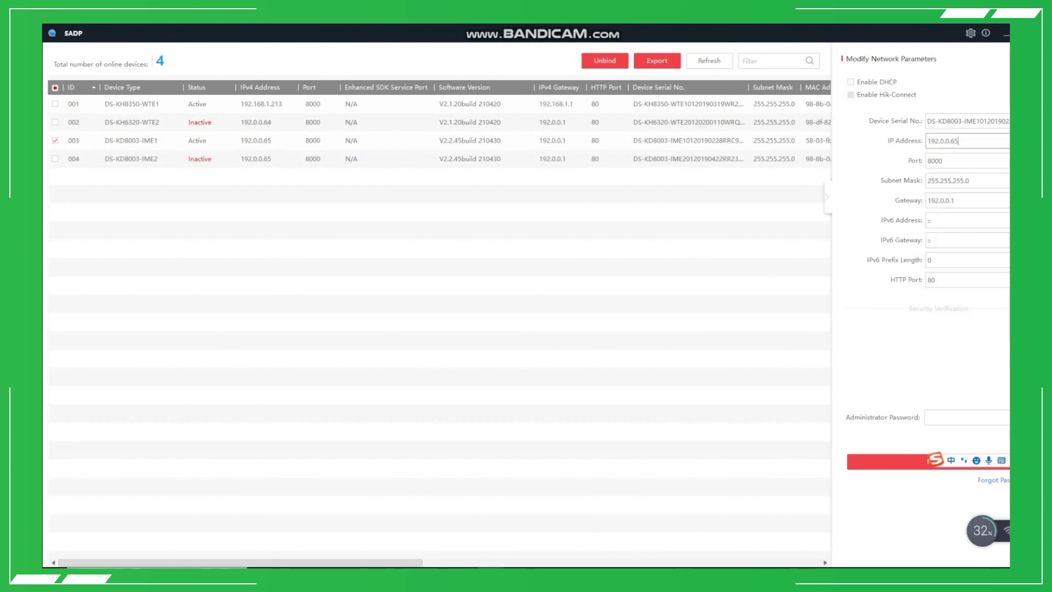
pyautogui.press('BackSpace')
pyautogui.press('BackSpace')
pyautogui.press('BackSpace')
pyautogui.press('BackSpace')
pyautogui.press('BackSpace')
pyautogui.press('BackSpace')
pyautogui.write('168.1.215')
pyautogui.click(956, 200)
pyautogui.press('BackSpace')
pyautogui.press('BackSpace')
pyautogui.press('BackSpace')
pyautogui.press('BackSpace')
pyautogui.press('BackSpace')
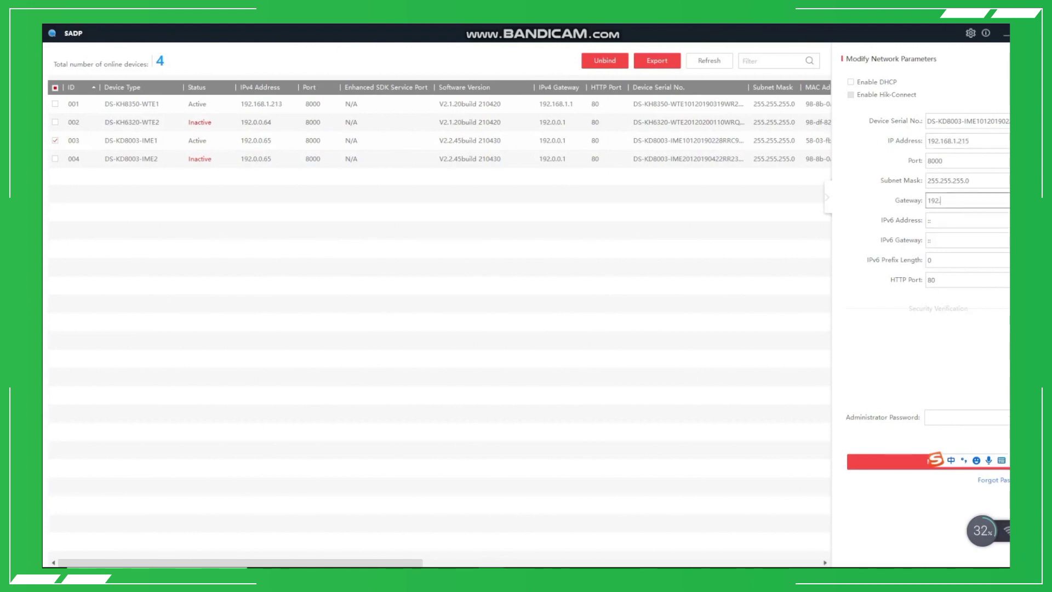
pyautogui.write('168.1.1')
pyautogui.click(964, 418)
pyautogui.write('••••••')
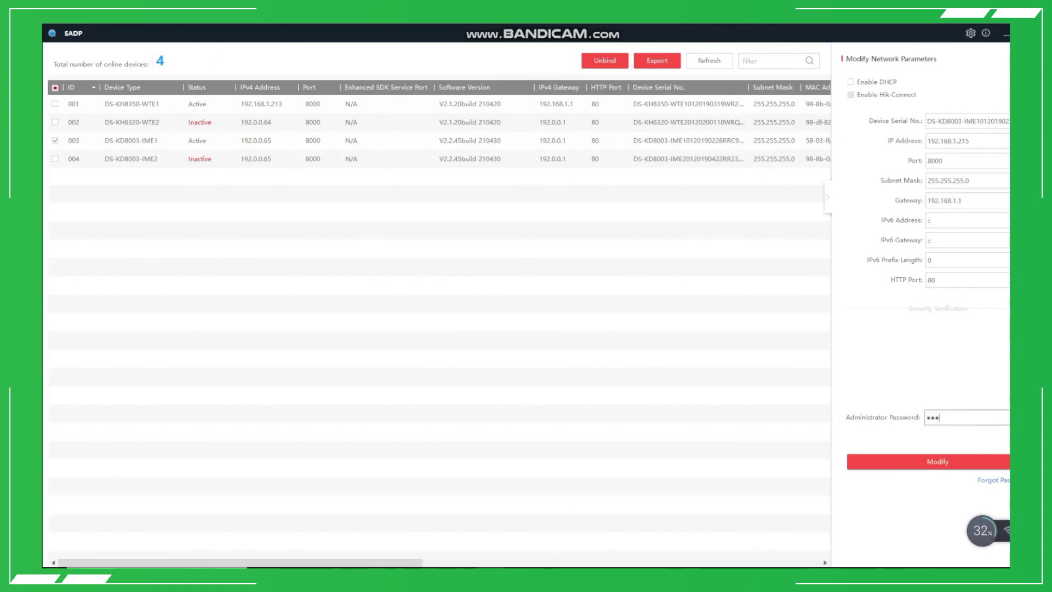
pyautogui.write('••')
pyautogui.press('Return')
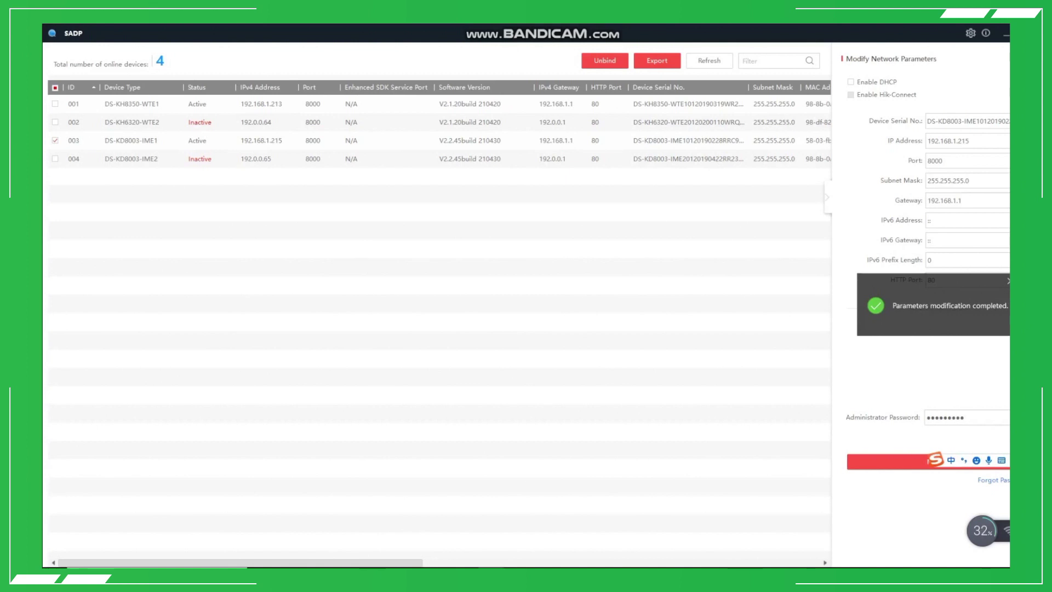
pyautogui.press('super+d')
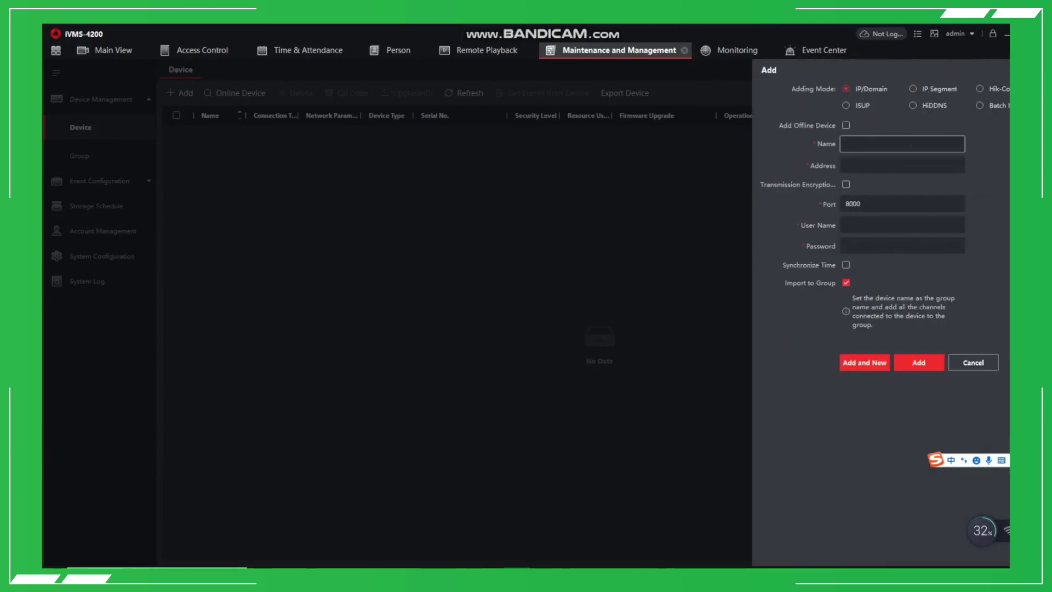
# Add device 'indoor' at 192.168.1.213 with the admin user name and device password.
pyautogui.write('indoor')
pyautogui.press('Return')
pyautogui.press('Tab')
pyautogui.write('192.1')
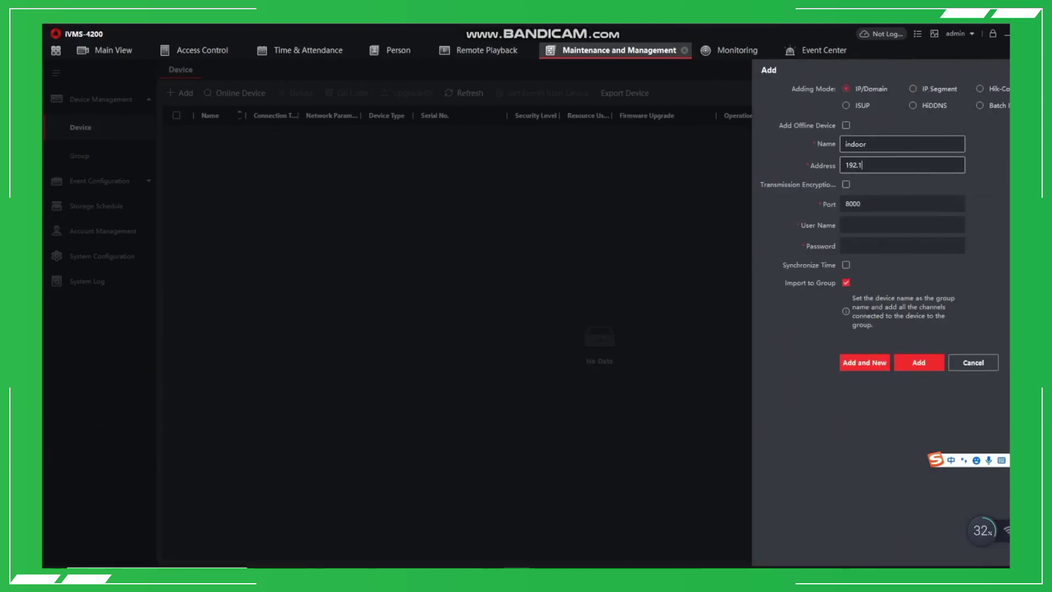
pyautogui.write('68.1.213')
pyautogui.press('Tab')
pyautogui.press('Tab')
pyautogui.write('admin')
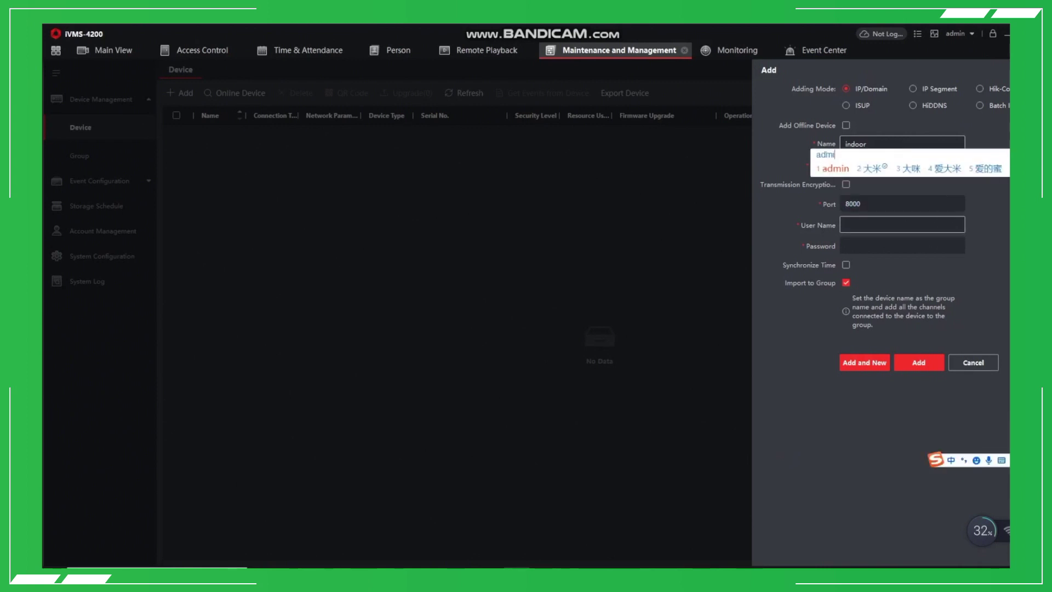
pyautogui.press('Return')
pyautogui.press('Tab')
pyautogui.write('a')
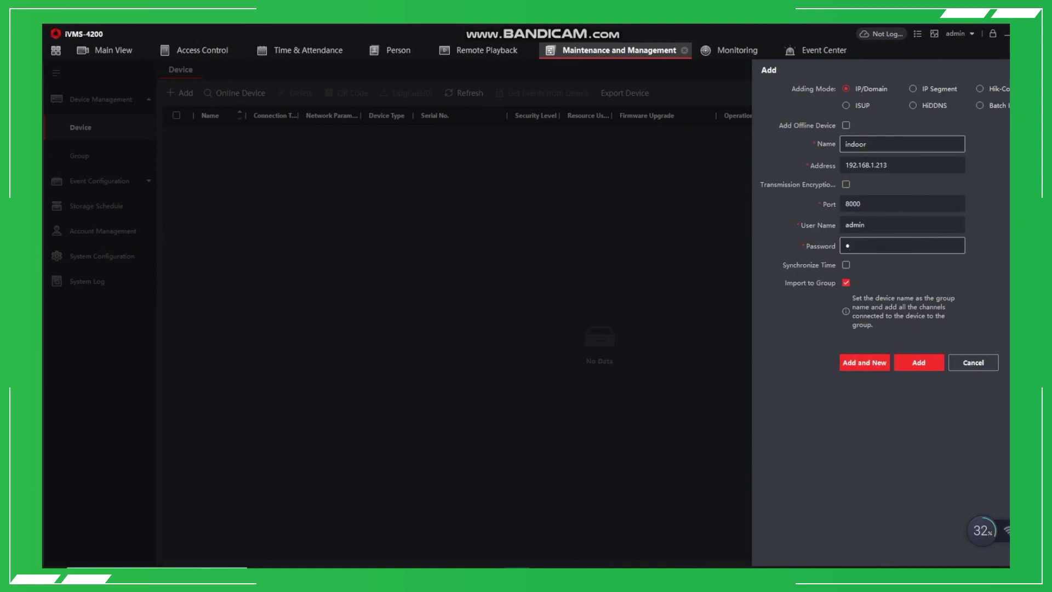
pyautogui.write('dmin1234')
pyautogui.click(901, 362)
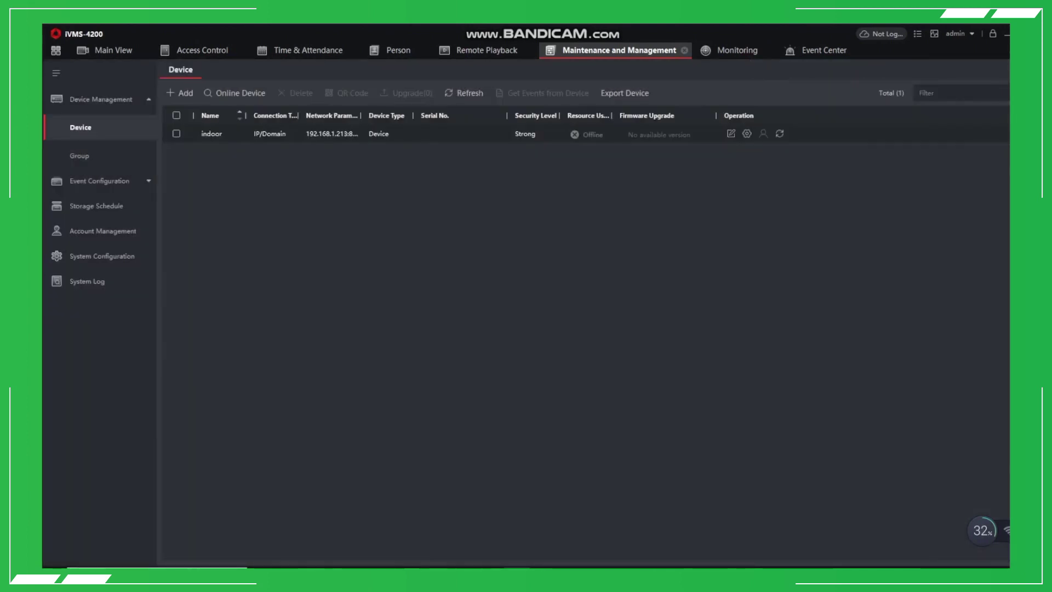
# Add a second device named 'outdoor' at address 192.168.1.215.
pyautogui.click(181, 93)
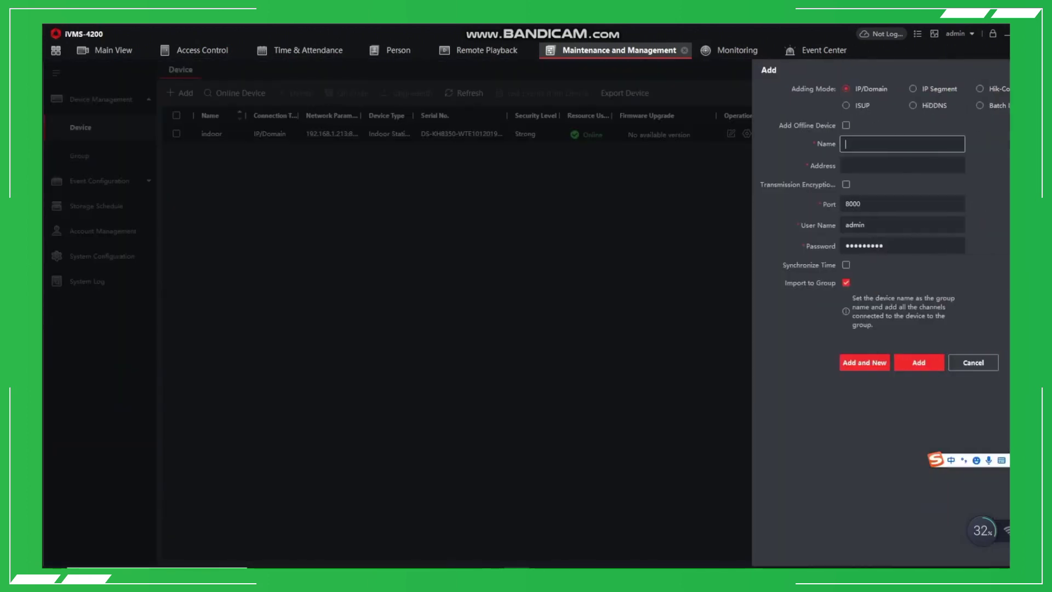
pyautogui.write('out')
pyautogui.press('shift')
pyautogui.write('door')
pyautogui.click(902, 165)
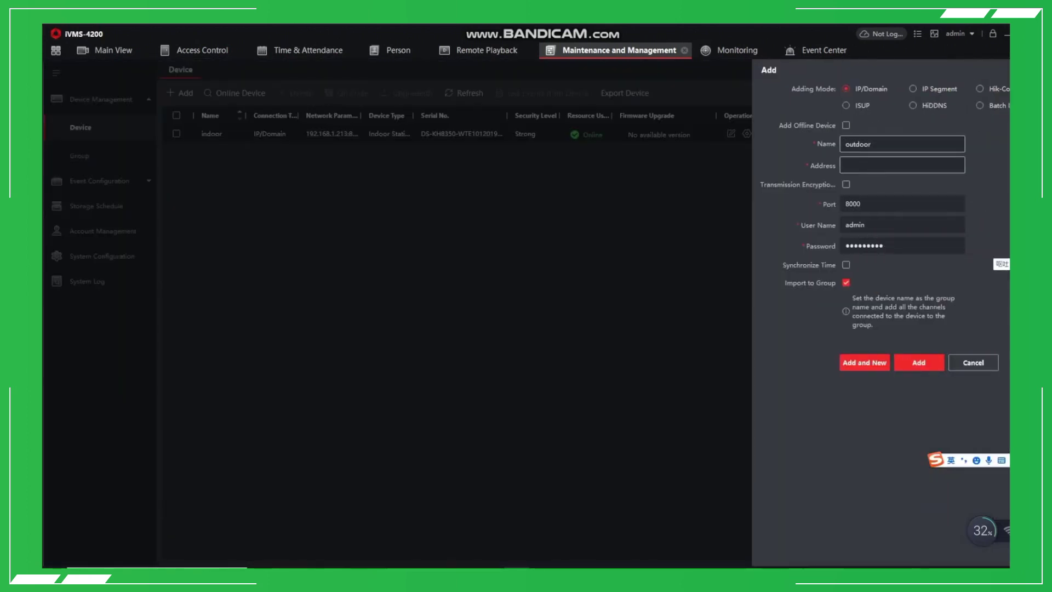
pyautogui.write('192.168.1.215')
pyautogui.press('Return')
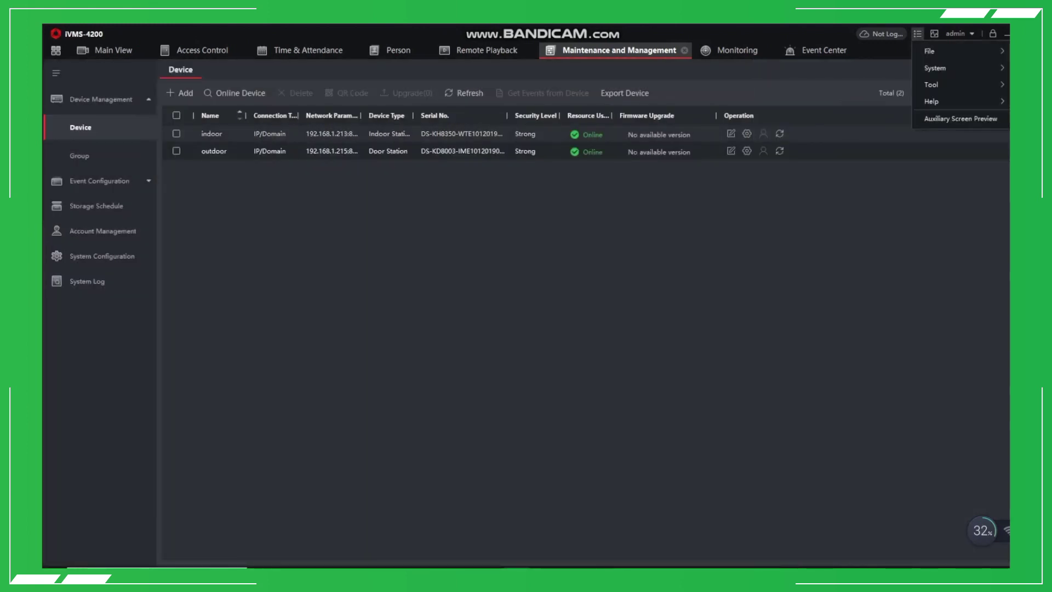
# View the iVMS-4200 About information (version V3.5.0.7) and dismiss it.
pyautogui.moveTo(937, 101)
pyautogui.click(819, 121)
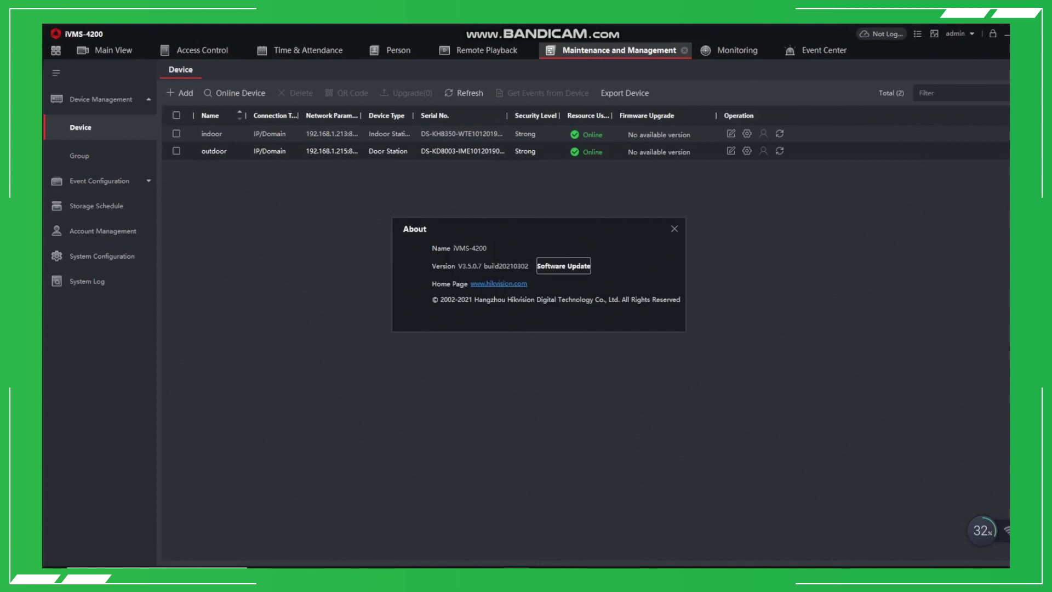
pyautogui.press('Escape')
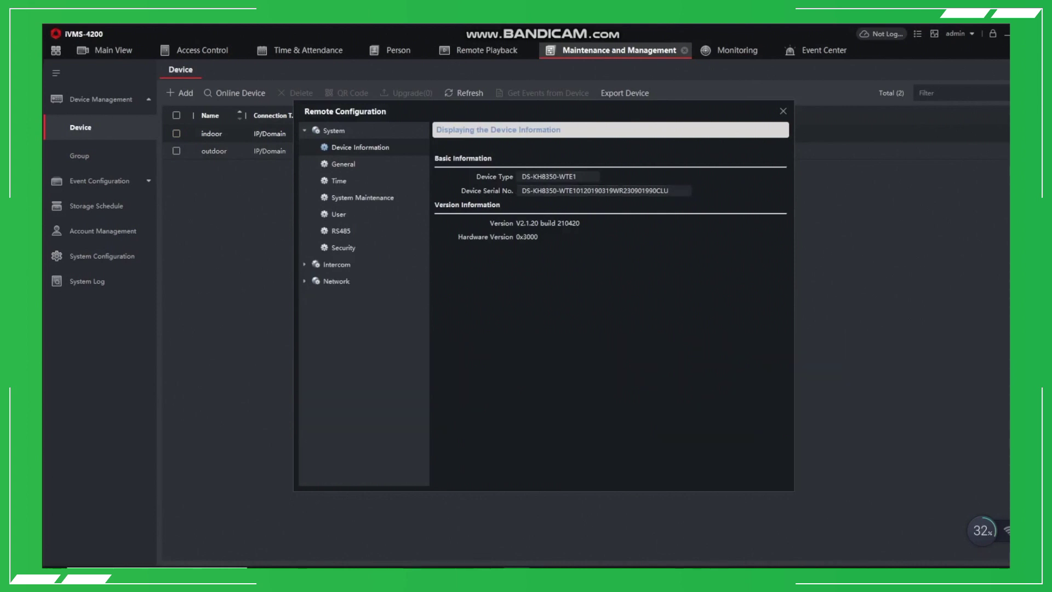
# In Network > Group Network Settings, set main door station IP 192.168.1.215 and a registration password, then save.
pyautogui.click(336, 281)
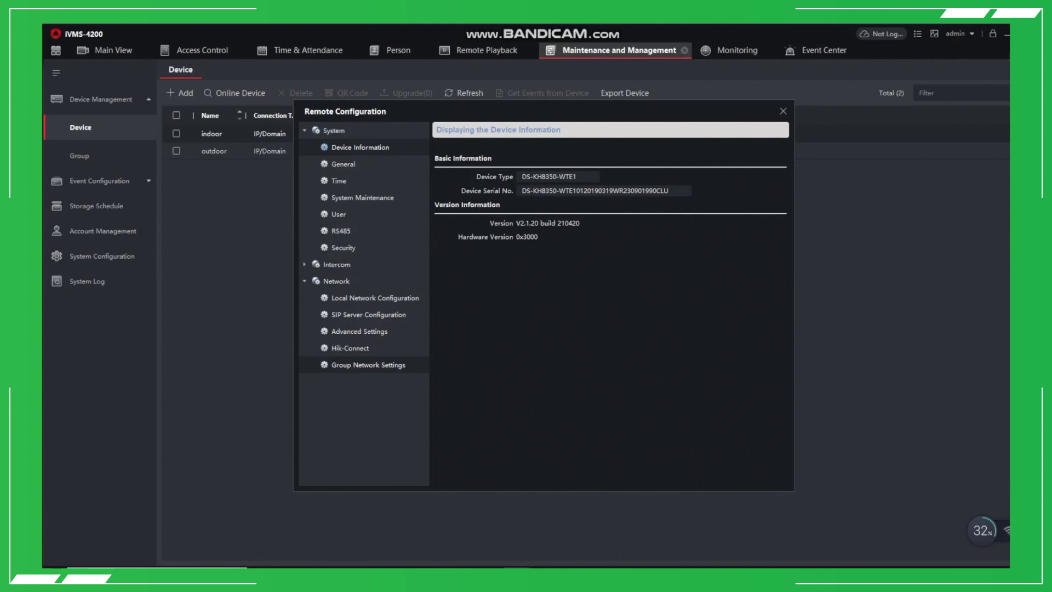
pyautogui.click(368, 365)
pyautogui.click(692, 225)
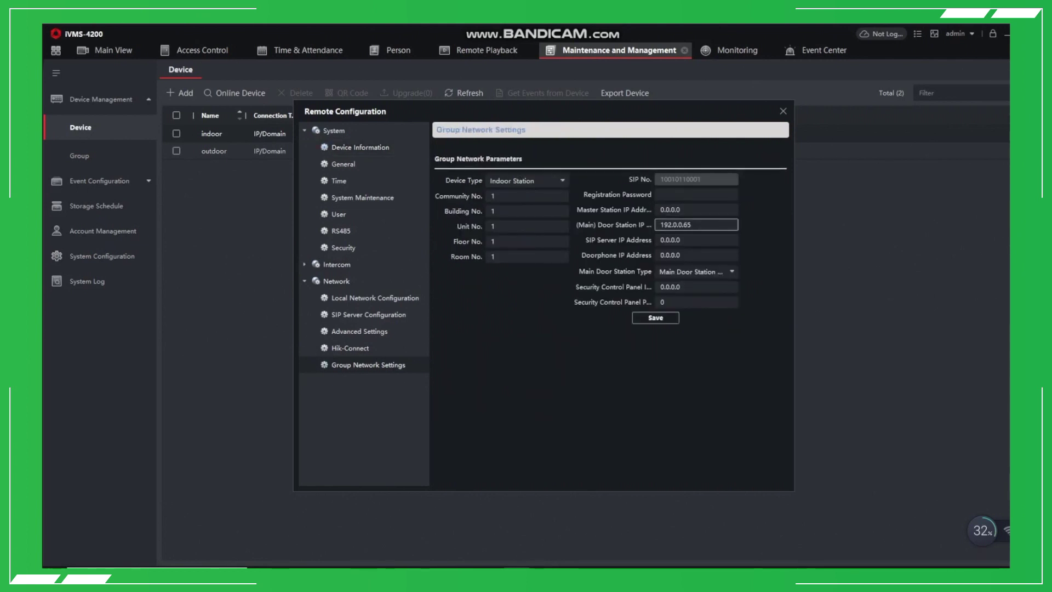
pyautogui.press('BackSpace')
pyautogui.press('BackSpace')
pyautogui.press('BackSpace')
pyautogui.press('BackSpace')
pyautogui.press('BackSpace')
pyautogui.press('BackSpace')
pyautogui.write('192.1')
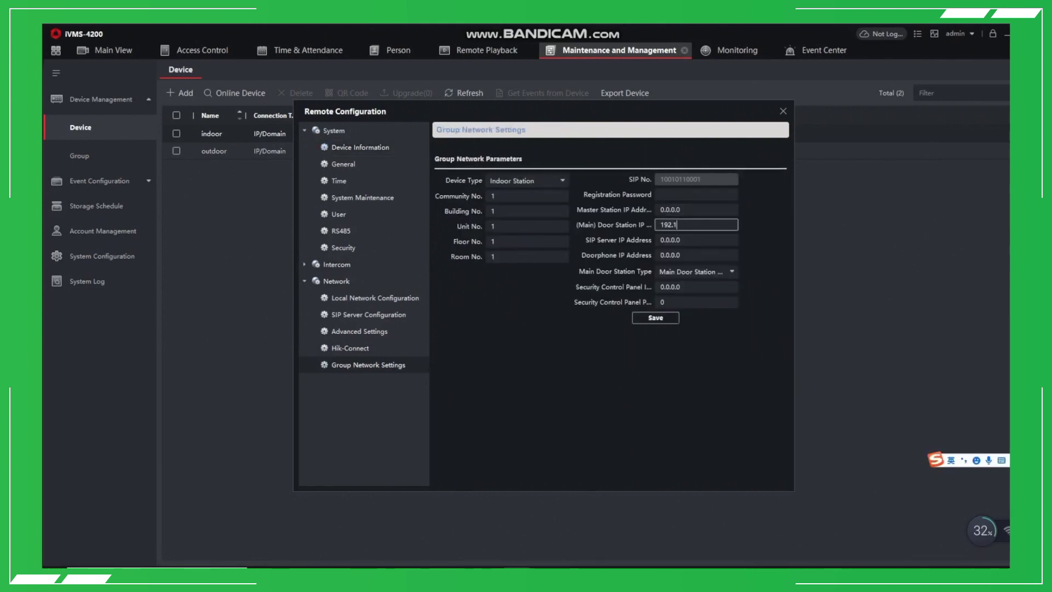
pyautogui.write('68.1.215')
pyautogui.click(696, 195)
pyautogui.write('123')
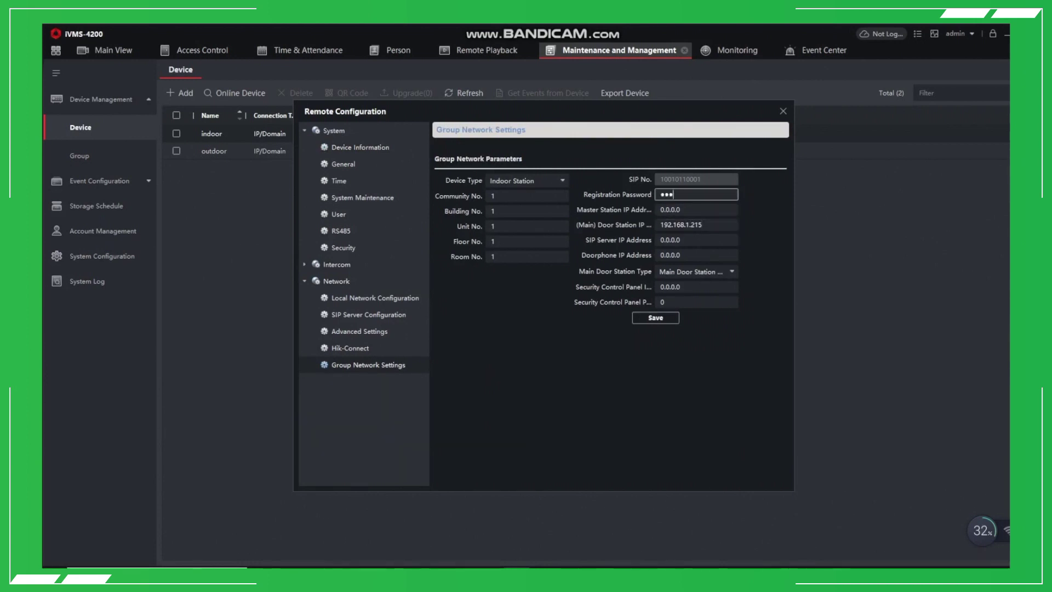
pyautogui.write('456789')
pyautogui.click(656, 318)
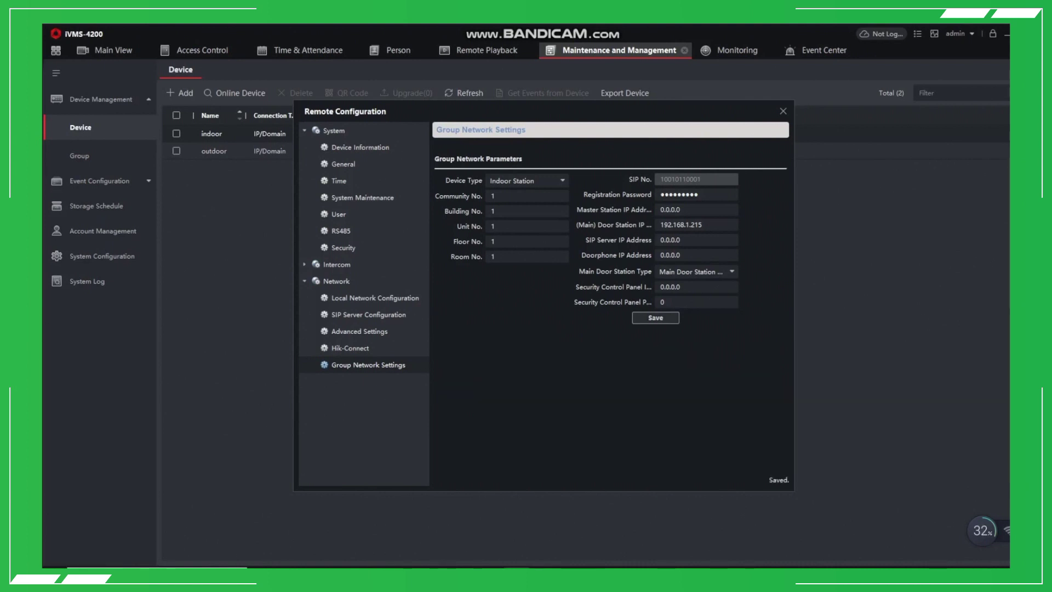
pyautogui.press('Escape')
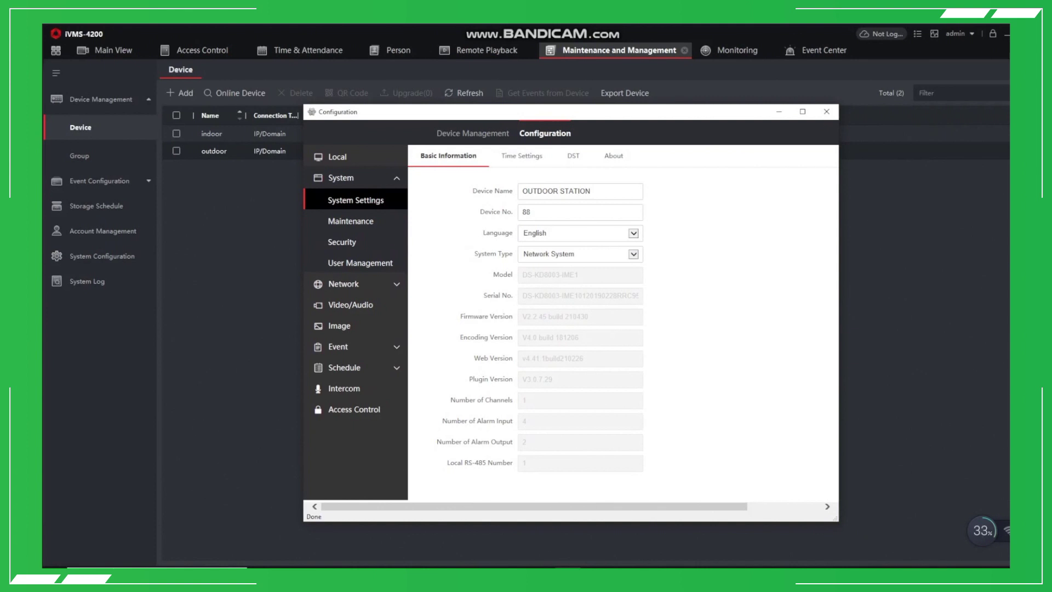
# Enter a registration password in the door station's Intercom > Session Settings and save it.
pyautogui.click(344, 388)
pyautogui.click(504, 156)
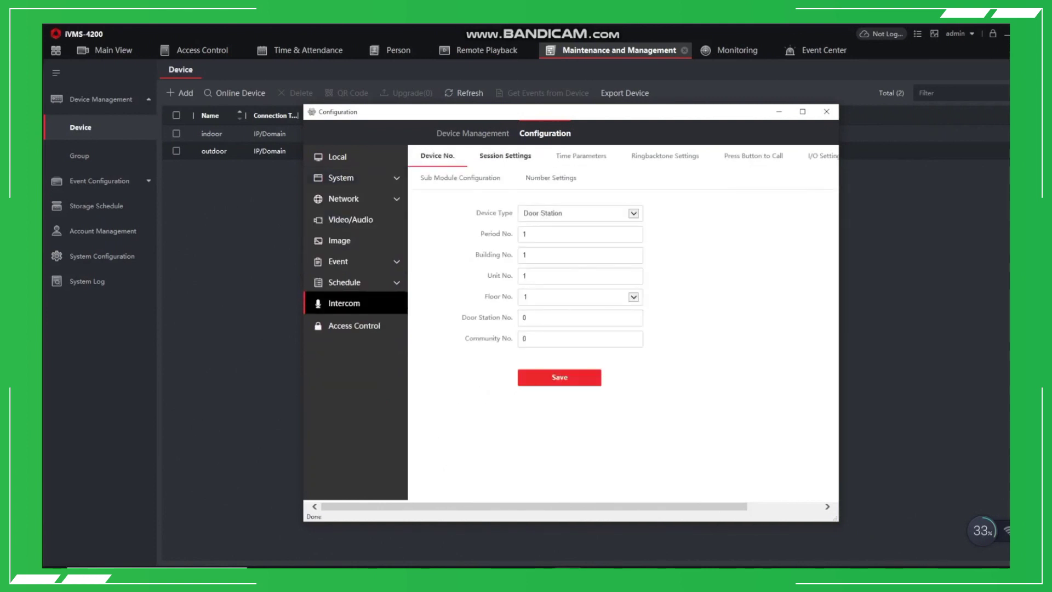
pyautogui.click(579, 234)
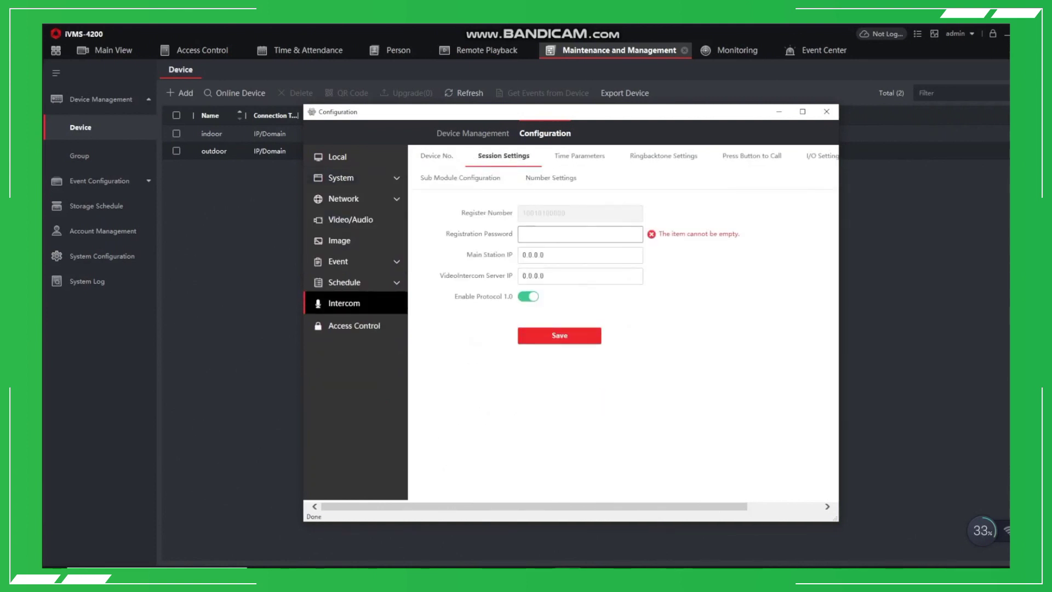
pyautogui.write('•••••••••')
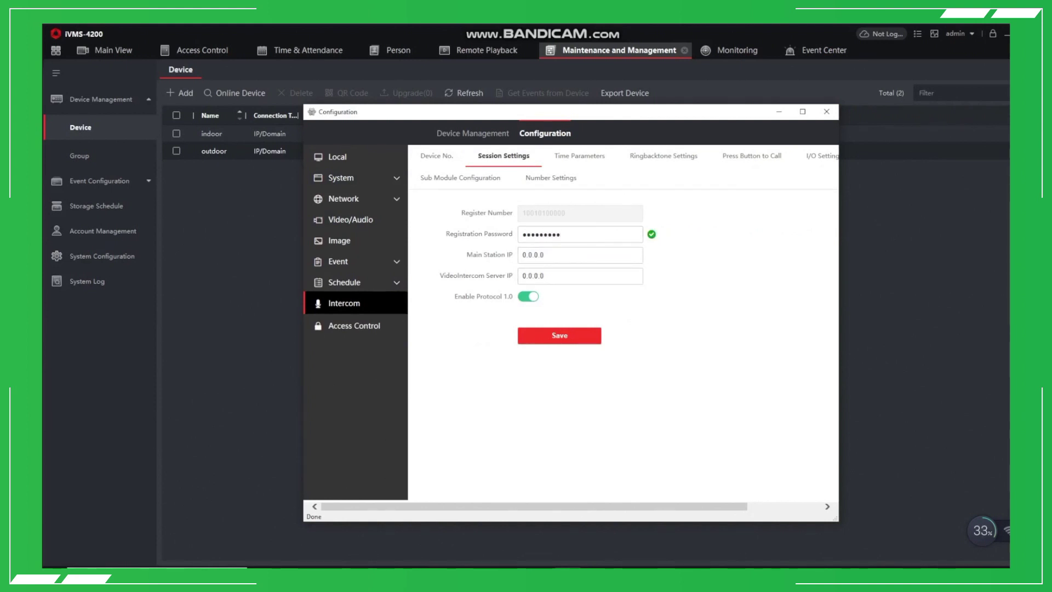
pyautogui.click(559, 335)
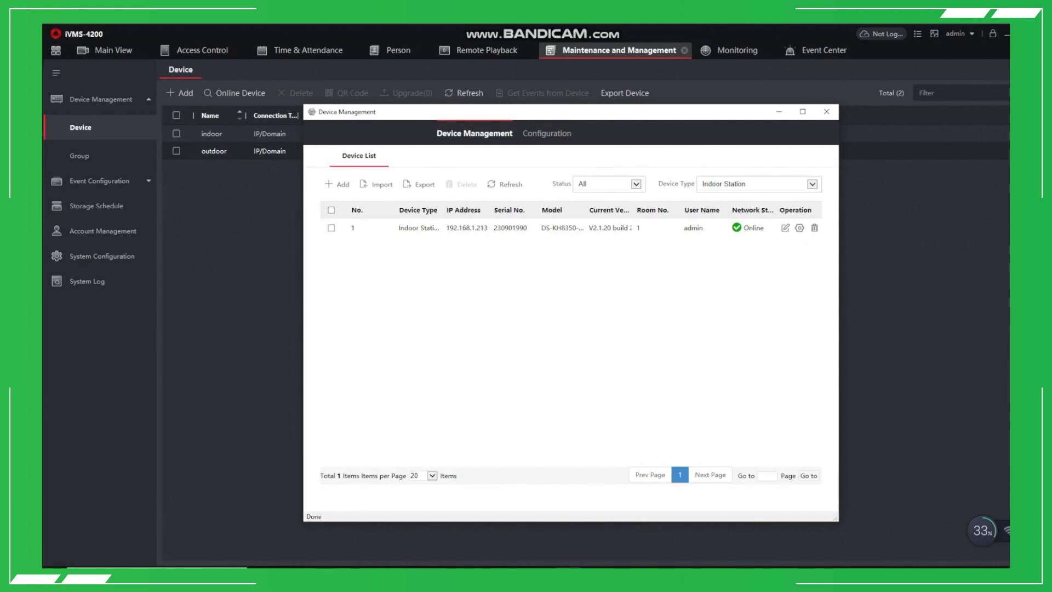
# Select the indoor station row in the Device List and maximize the Device Management window.
pyautogui.click(331, 227)
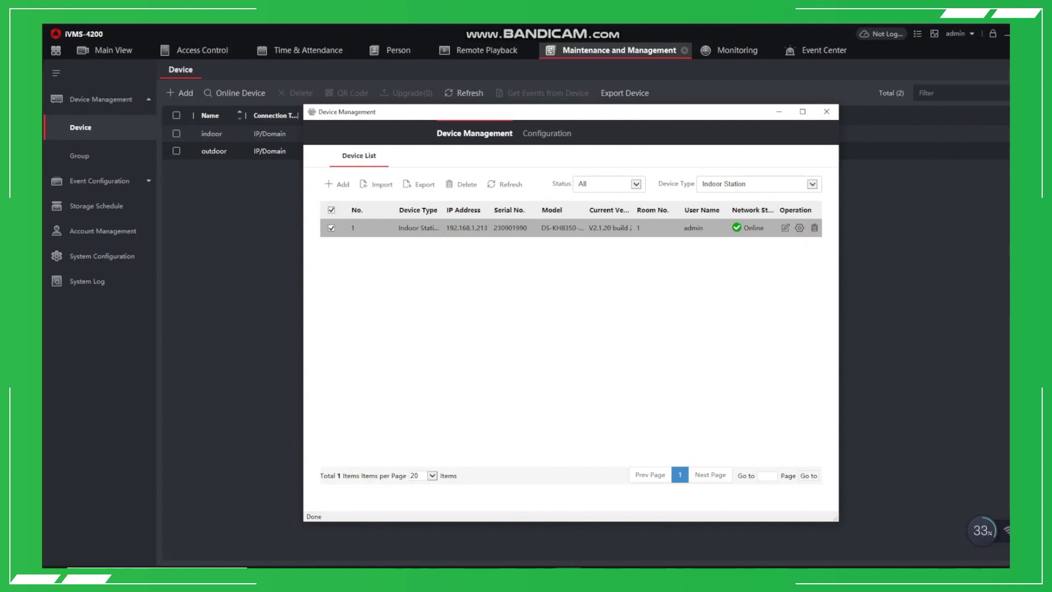
pyautogui.click(802, 111)
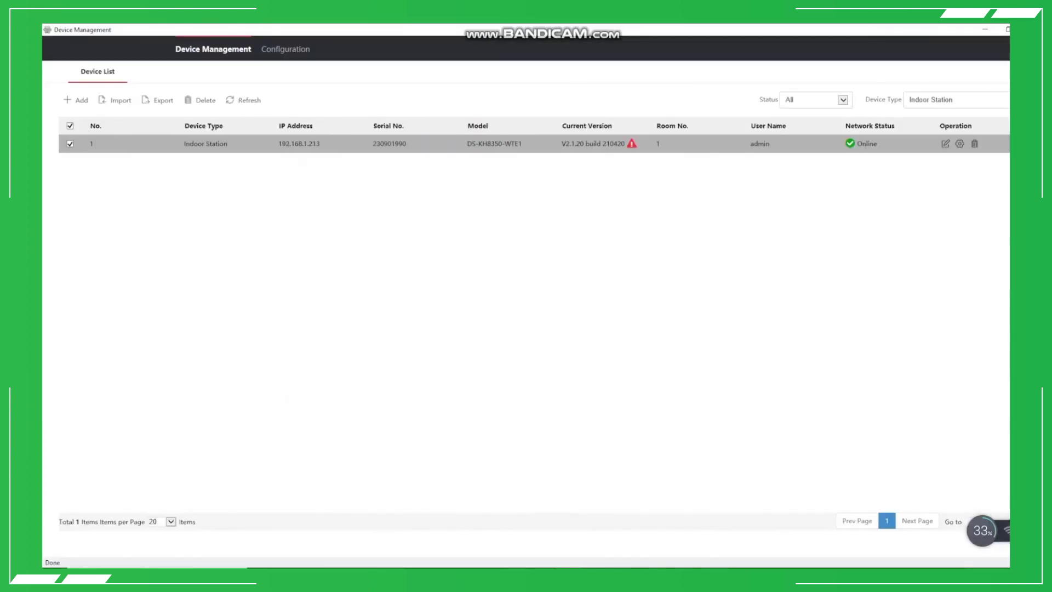